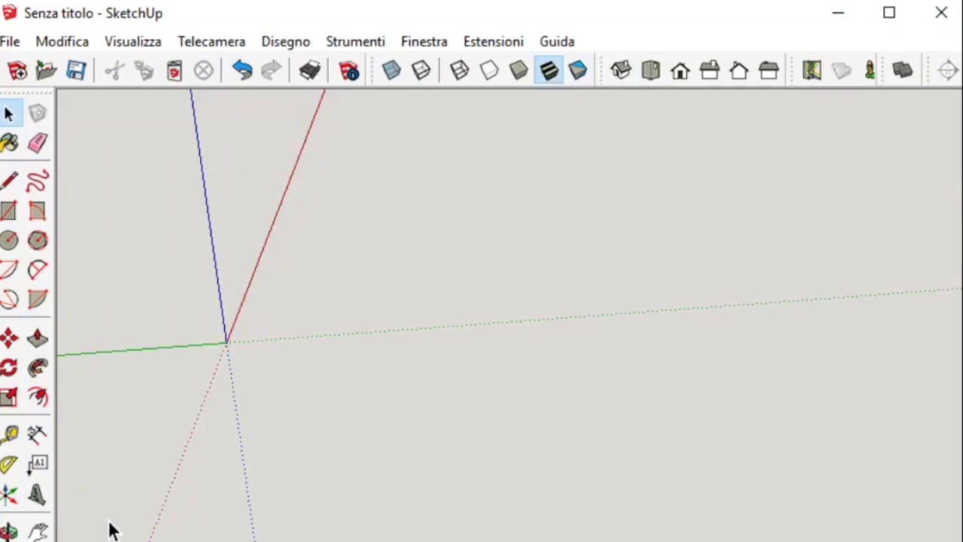
# Draw a circle centred on the axes origin, forming a filled disc face on the ground plane.
pyautogui.click(9, 239)
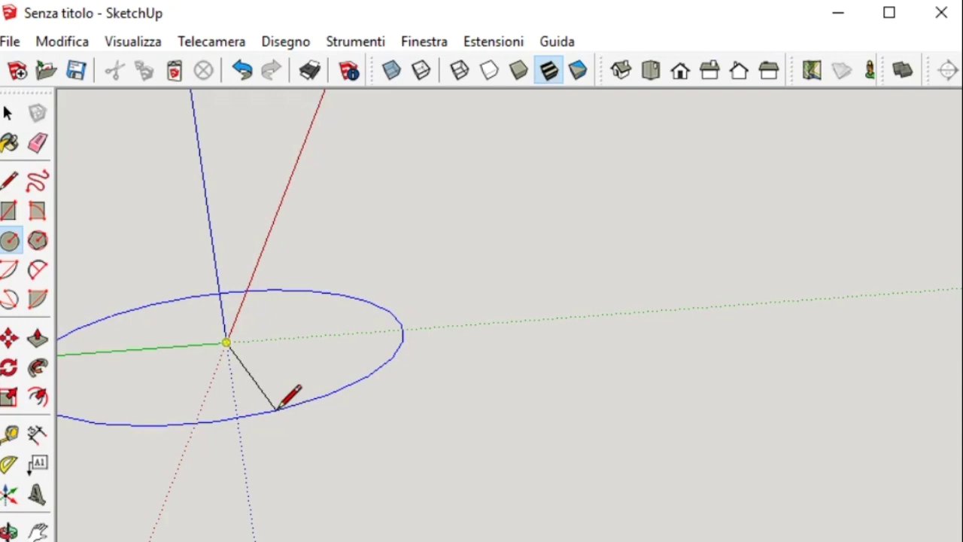
pyautogui.click(253, 366)
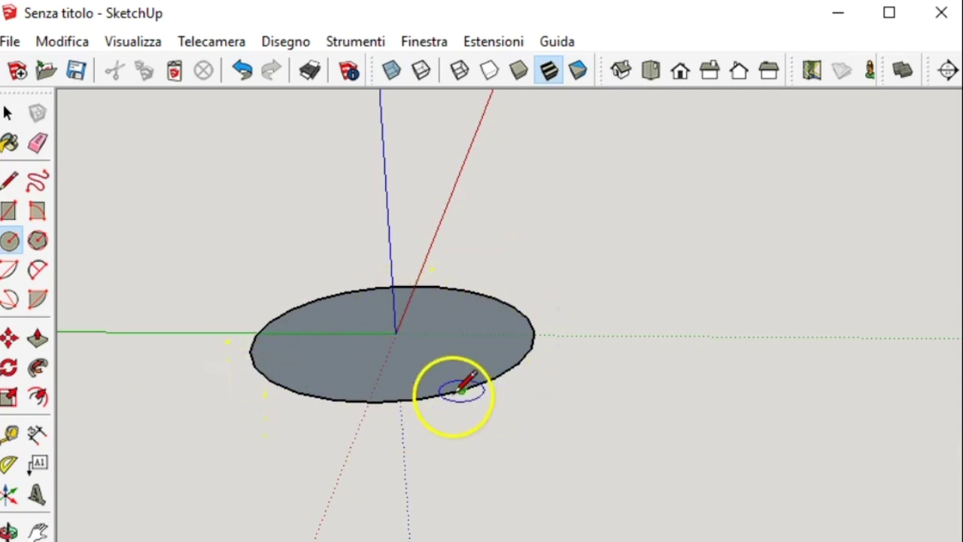
# Push/Pull the circle face upward into a thin flat cylinder slab.
pyautogui.click(39, 340)
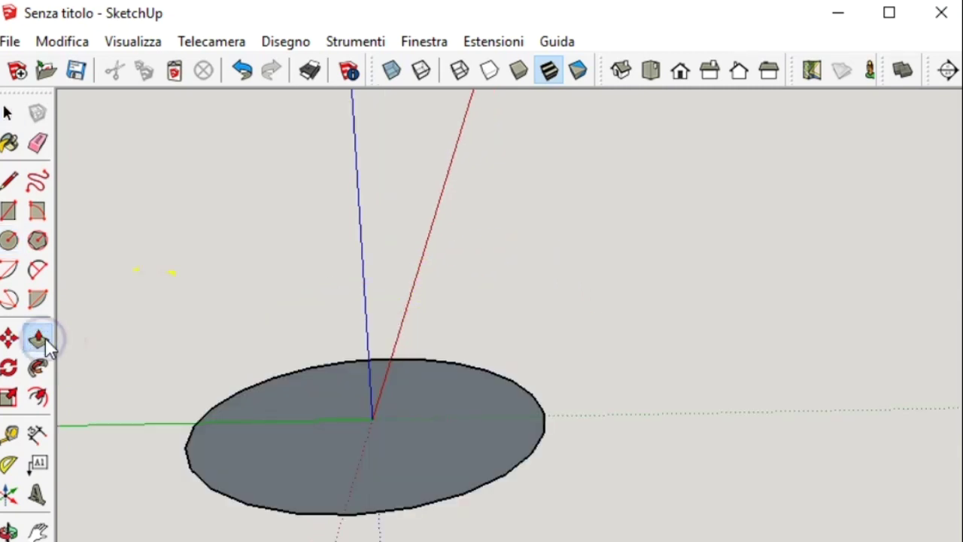
pyautogui.click(46, 338)
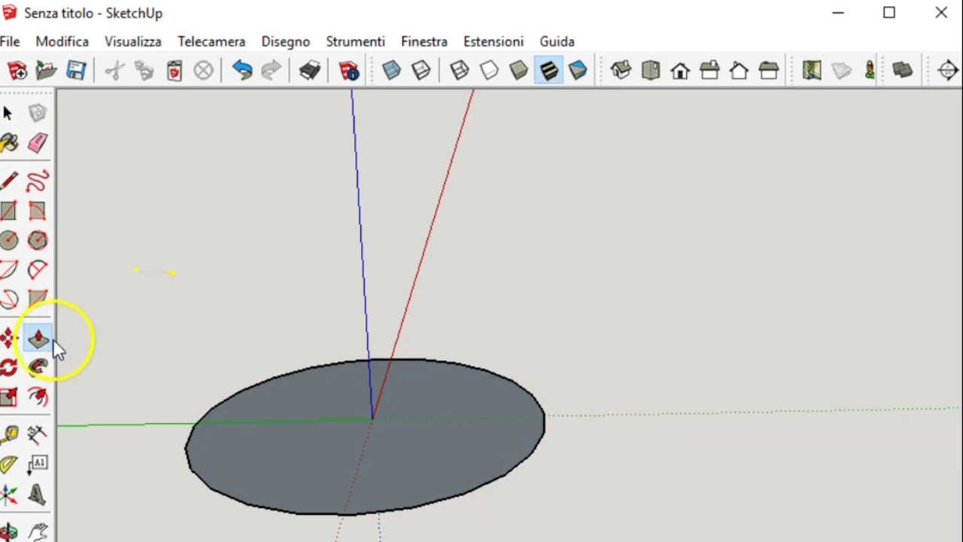
pyautogui.moveTo(335, 478)
pyautogui.mouseDown()
pyautogui.moveTo(327, 348)
pyautogui.moveTo(300, 273)
pyautogui.mouseUp()
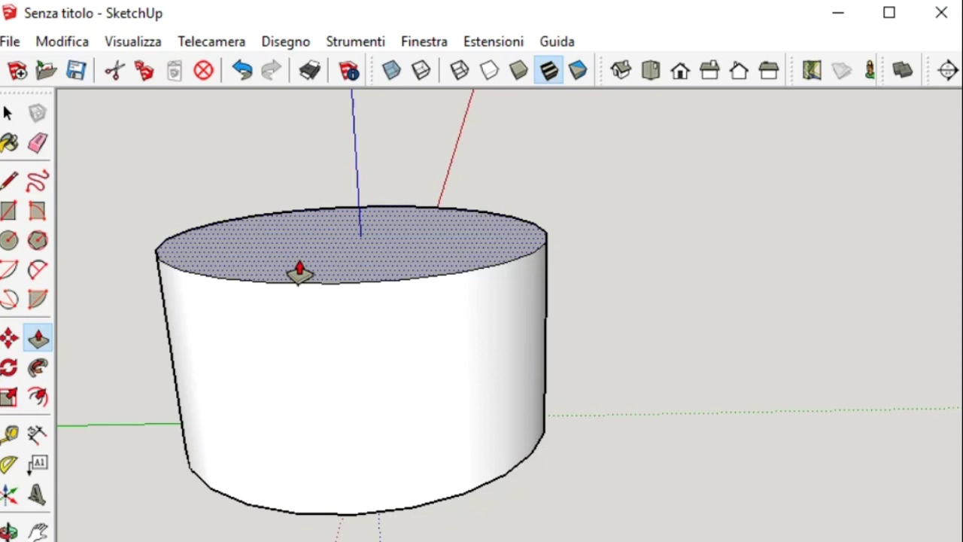
pyautogui.hotkey('ctrl', 'z')
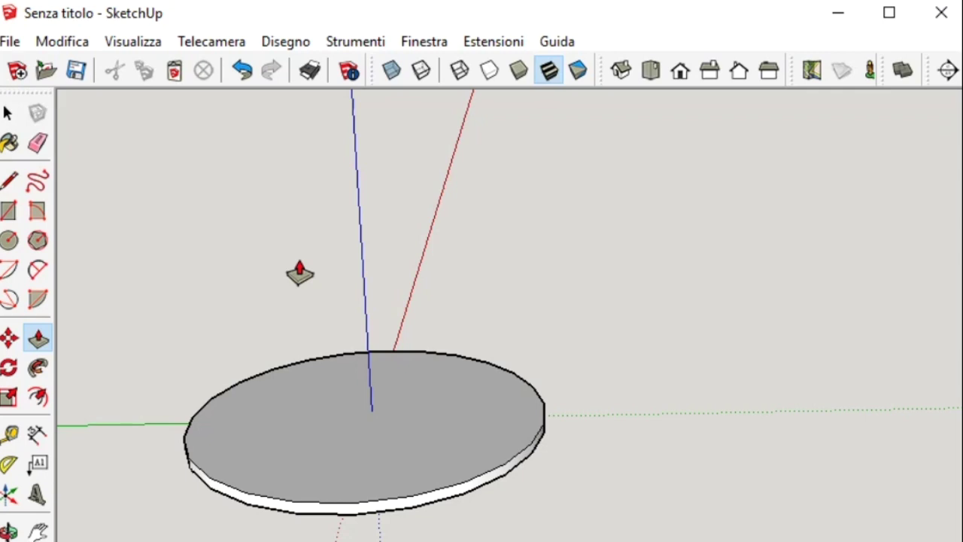
# Draw a small circle at the centre of the disc's top face.
pyautogui.click(9, 240)
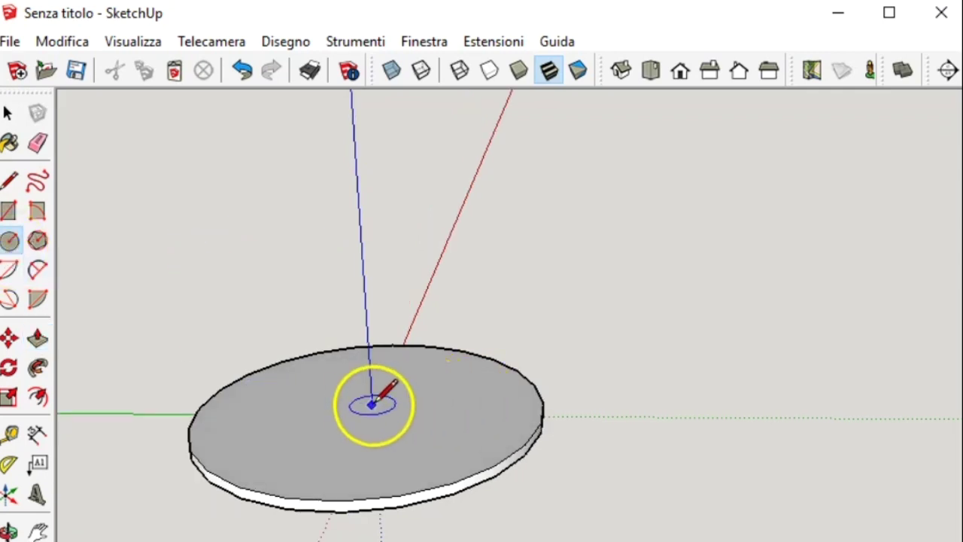
pyautogui.moveTo(369, 398); pyautogui.dragTo(371, 397, button='middle')
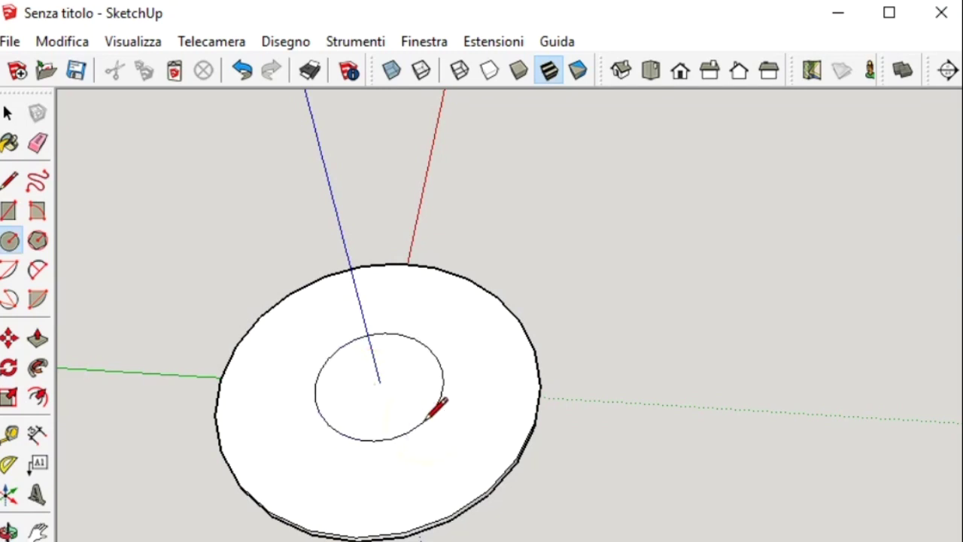
pyautogui.moveTo(425, 420); pyautogui.dragTo(376, 307, button='middle')
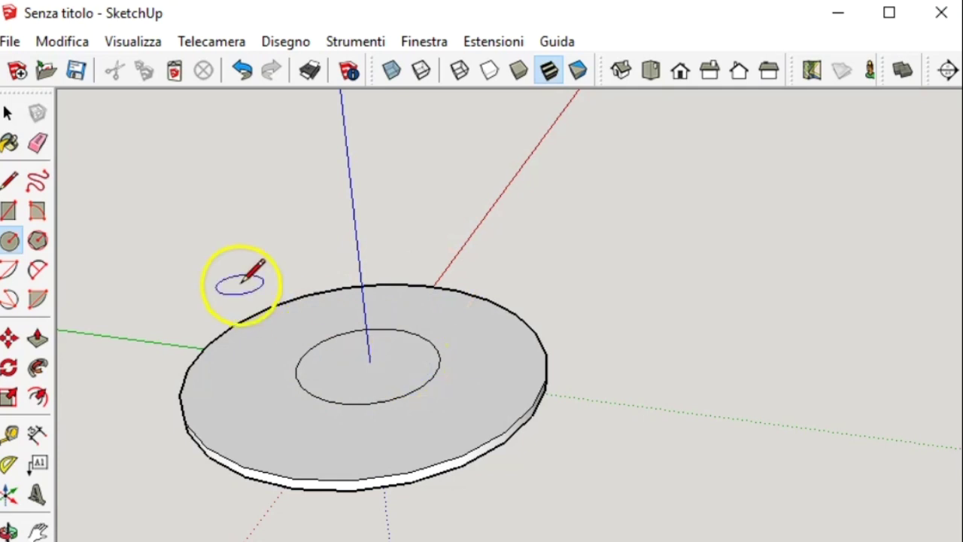
# Push the centre circle down through the disc's full thickness to cut a hole.
pyautogui.click(38, 339)
pyautogui.click(398, 350)
pyautogui.moveTo(398, 350)
pyautogui.mouseDown(button='middle')
pyautogui.moveTo(344, 285)
pyautogui.moveTo(359, 339)
pyautogui.mouseUp(button='middle')
pyautogui.click(359, 339)
pyautogui.moveTo(367, 340); pyautogui.dragTo(363, 356)
pyautogui.click(349, 362)
pyautogui.moveTo(343, 362); pyautogui.dragTo(310, 450)
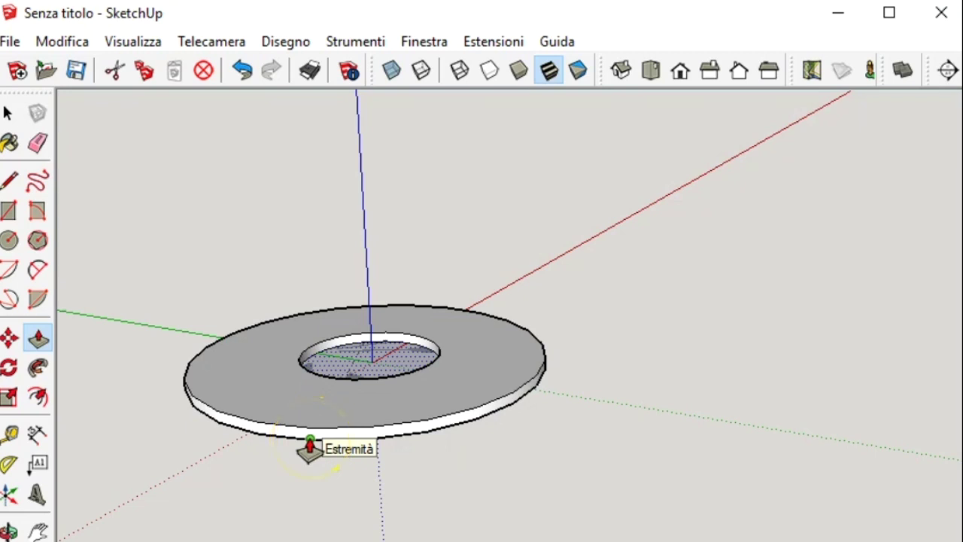
pyautogui.click(310, 450)
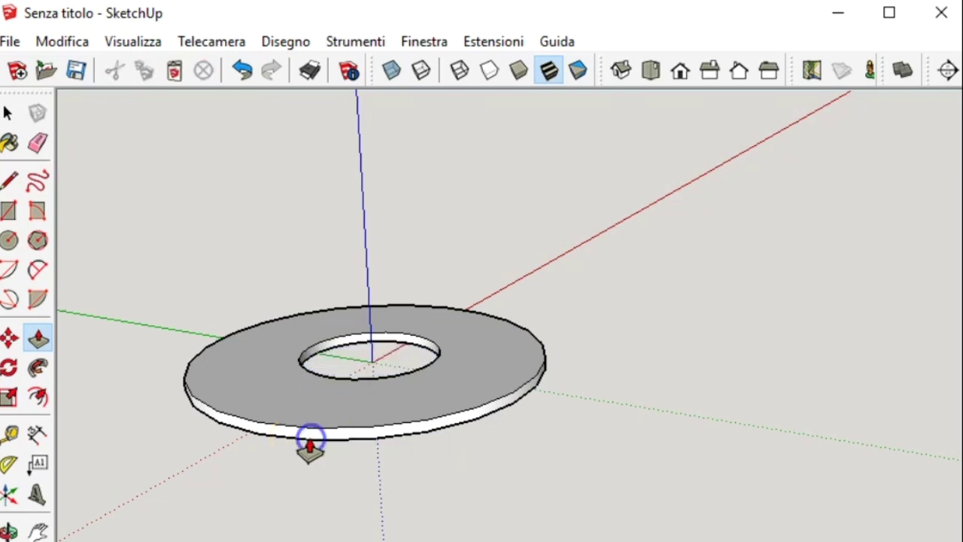
# Inspect the new hole up close, undo the last change, and begin another circle on top.
pyautogui.scroll(3, 350, 354)
pyautogui.moveTo(350, 354)
pyautogui.mouseDown(button='middle')
pyautogui.moveTo(345, 472)
pyautogui.moveTo(433, 472)
pyautogui.mouseUp(button='middle')
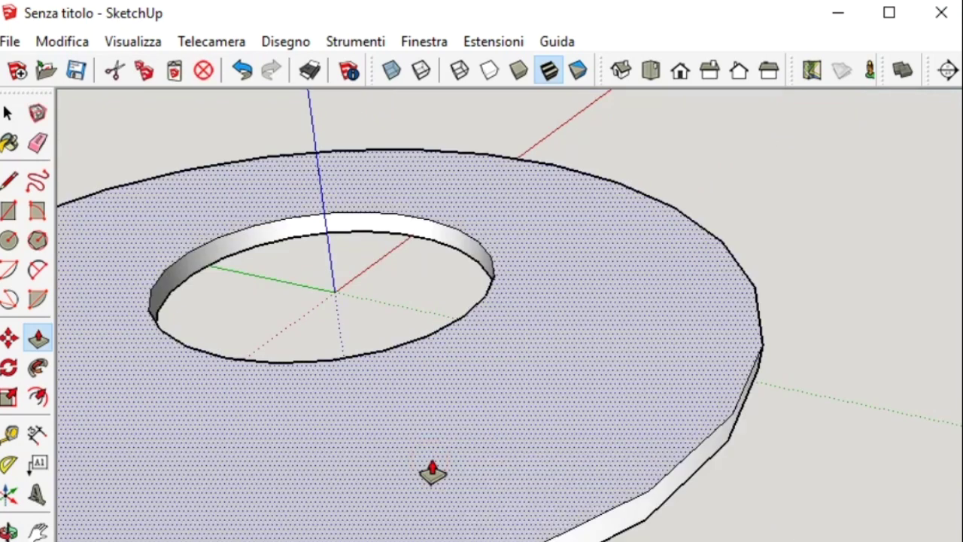
pyautogui.click(431, 454)
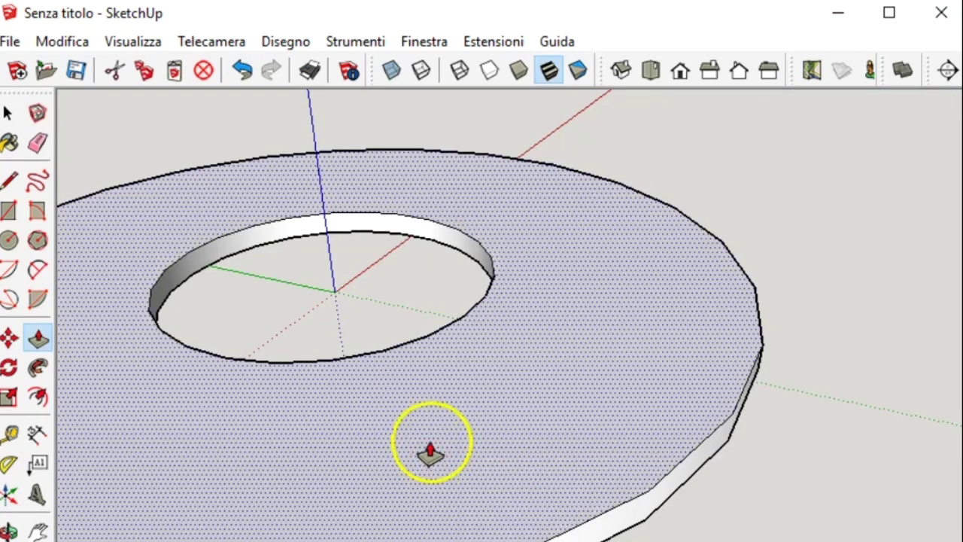
pyautogui.hotkey('ctrl', 'z')
pyautogui.click(9, 239)
pyautogui.click(162, 296)
# Draw a small off-centre circle on the ring beside the central hole.
pyautogui.click(192, 318)
pyautogui.click(207, 334)
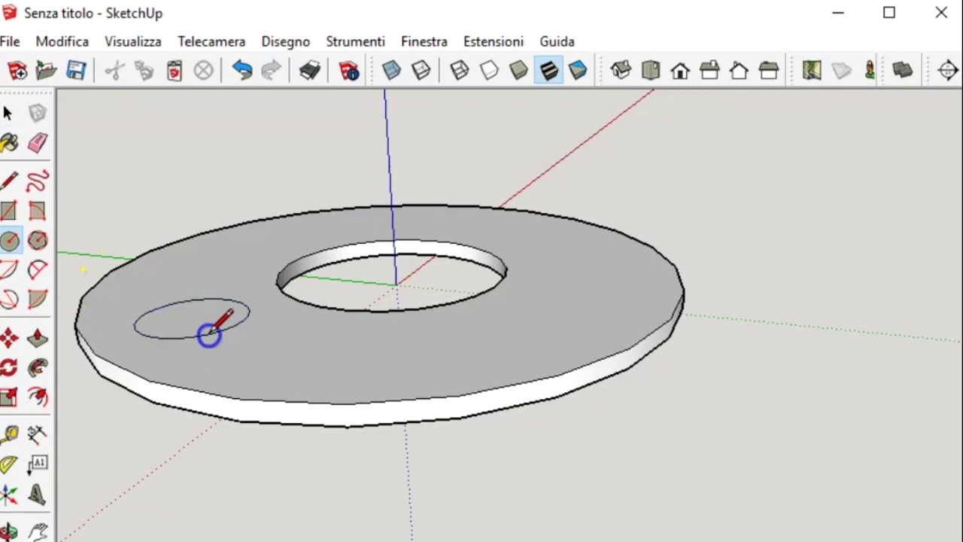
pyautogui.moveTo(172, 337); pyautogui.dragTo(210, 389, button='middle')
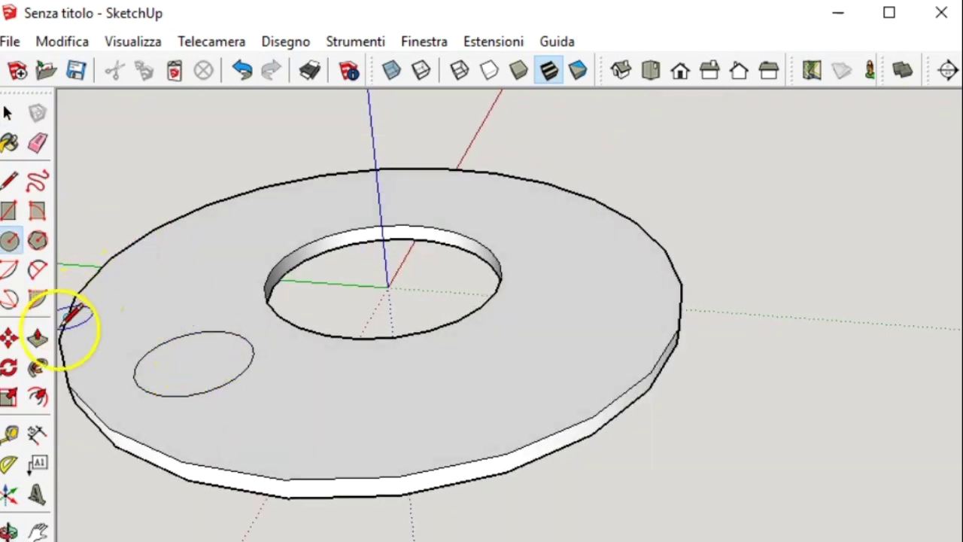
# Push the small circle through the disc to form a side hole, then select the top face.
pyautogui.click(38, 339)
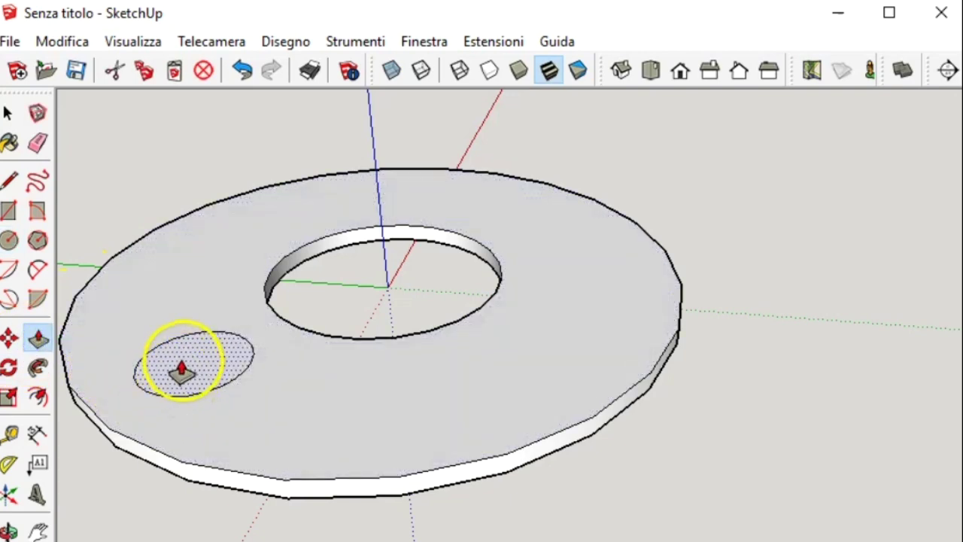
pyautogui.moveTo(181, 367); pyautogui.dragTo(201, 363)
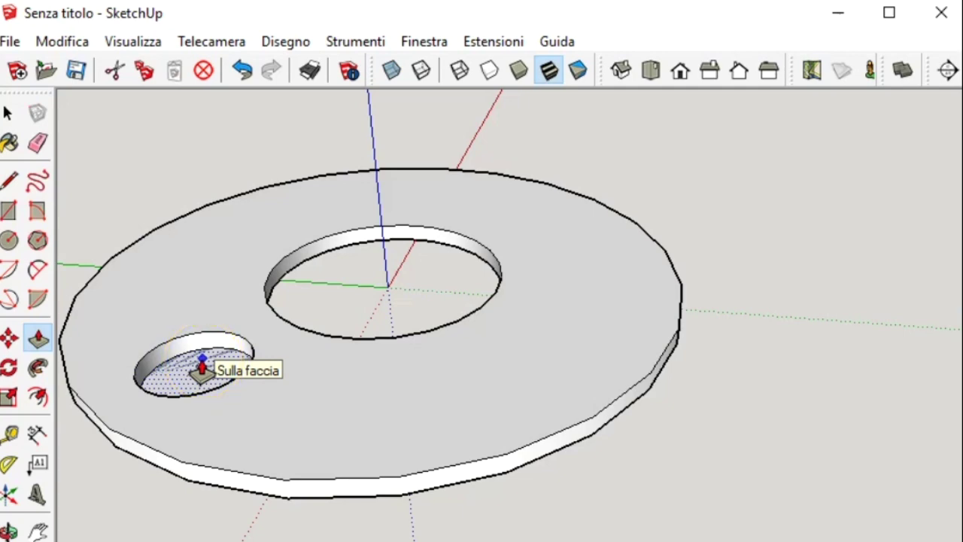
pyautogui.moveTo(202, 368); pyautogui.dragTo(202, 368)
pyautogui.moveTo(296, 383)
pyautogui.mouseDown(button='middle')
pyautogui.moveTo(342, 265)
pyautogui.moveTo(275, 393)
pyautogui.mouseUp(button='middle')
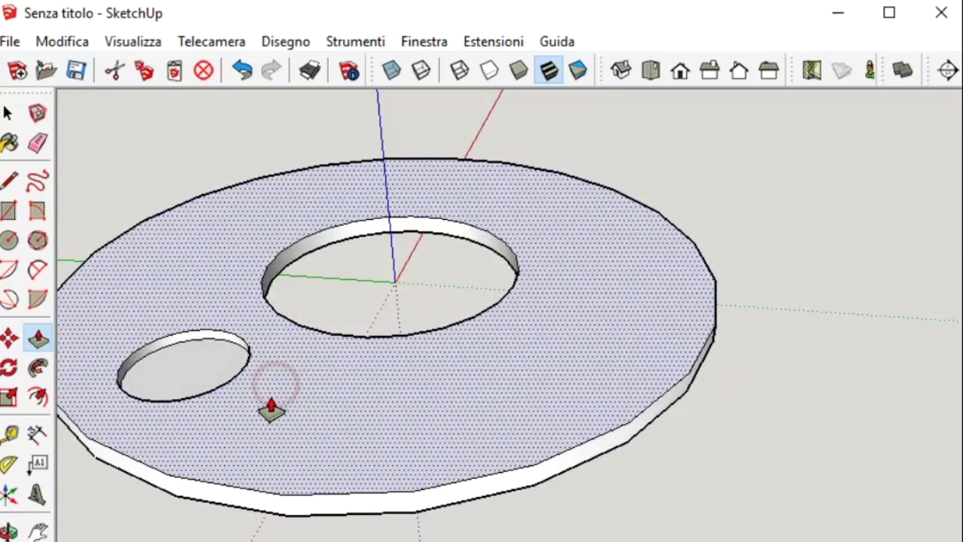
pyautogui.click(269, 433)
pyautogui.click(254, 467)
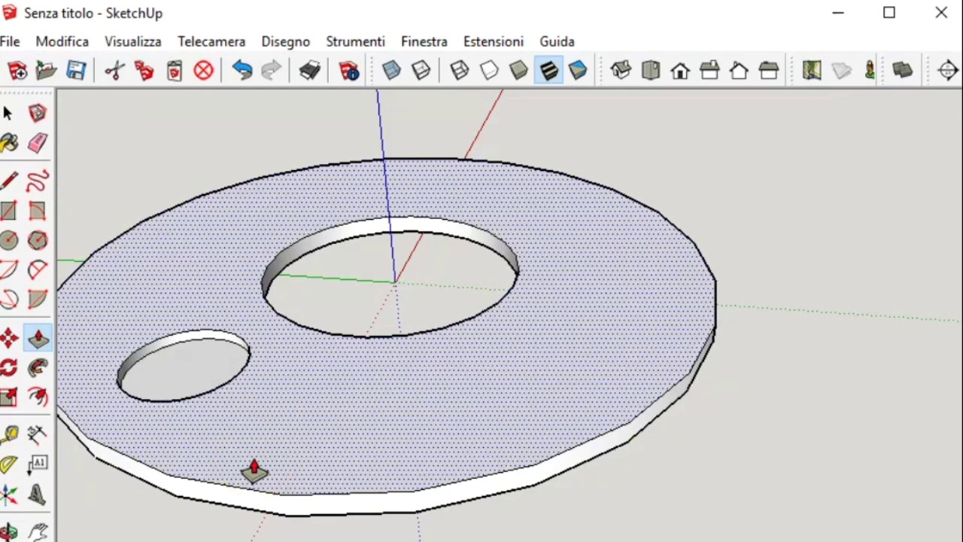
pyautogui.click(170, 529)
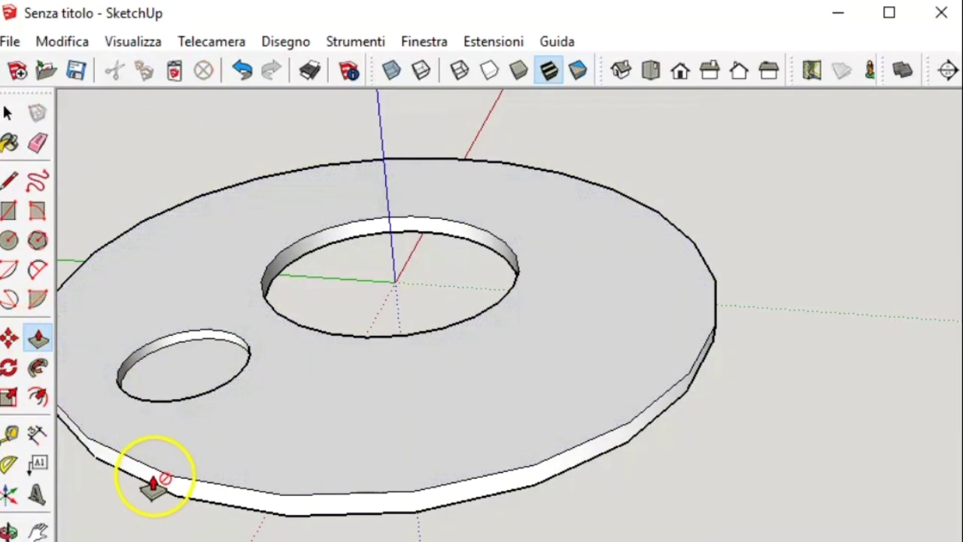
pyautogui.moveTo(518, 498); pyautogui.dragTo(541, 419, button='middle')
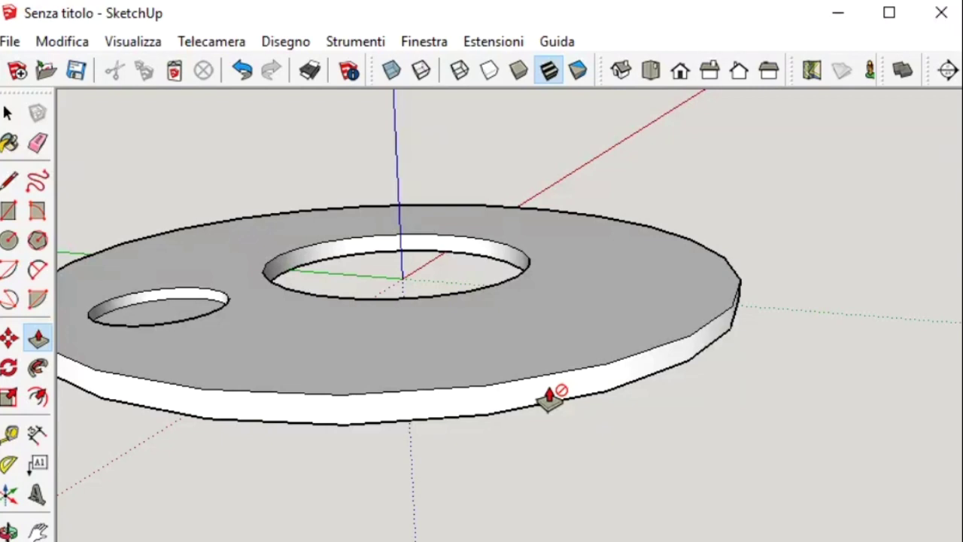
pyautogui.click(243, 301)
# Draw two vertical edges on the front of the disc's rim to outline the notch.
pyautogui.click(10, 181)
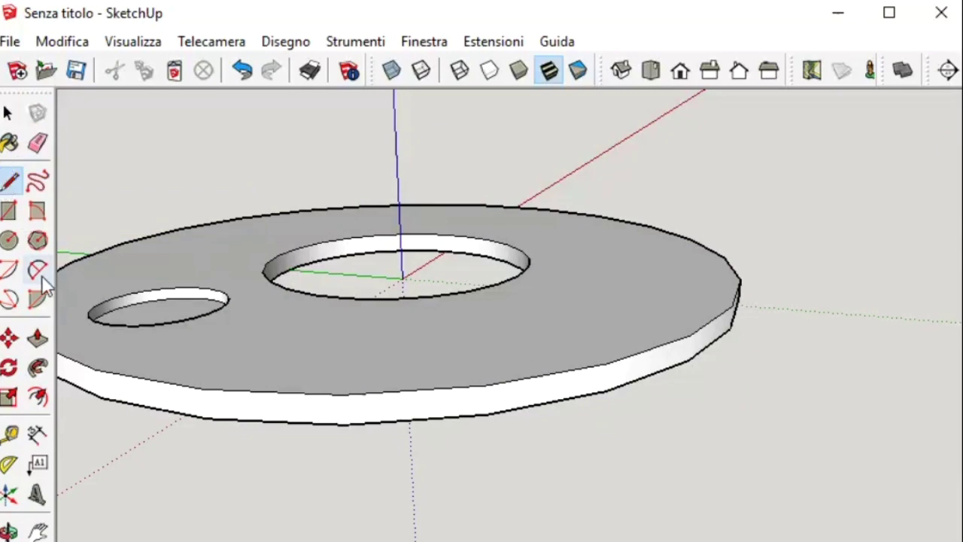
pyautogui.moveTo(344, 415)
pyautogui.mouseDown(button='middle')
pyautogui.moveTo(428, 496)
pyautogui.moveTo(412, 470)
pyautogui.moveTo(425, 472)
pyautogui.mouseUp(button='middle')
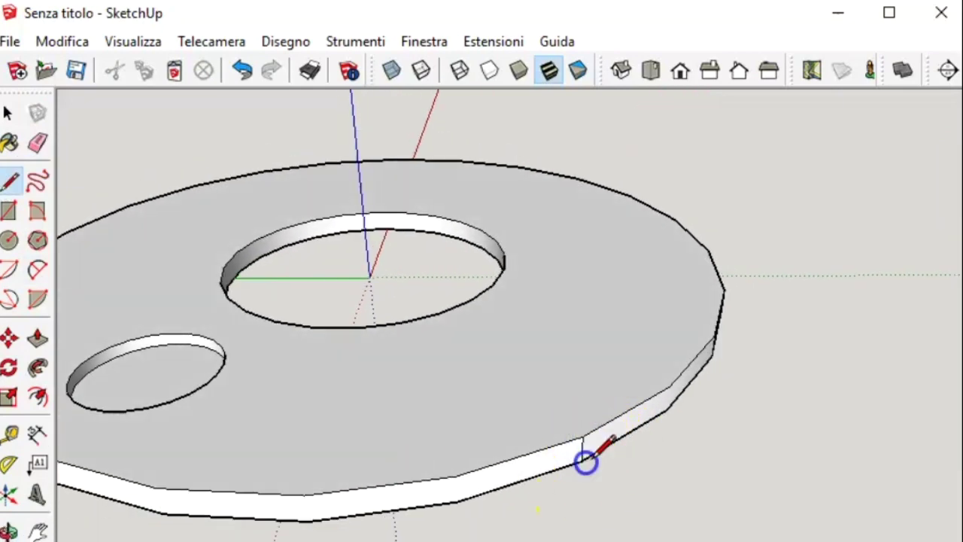
pyautogui.moveTo(640, 391); pyautogui.dragTo(585, 369, button='middle')
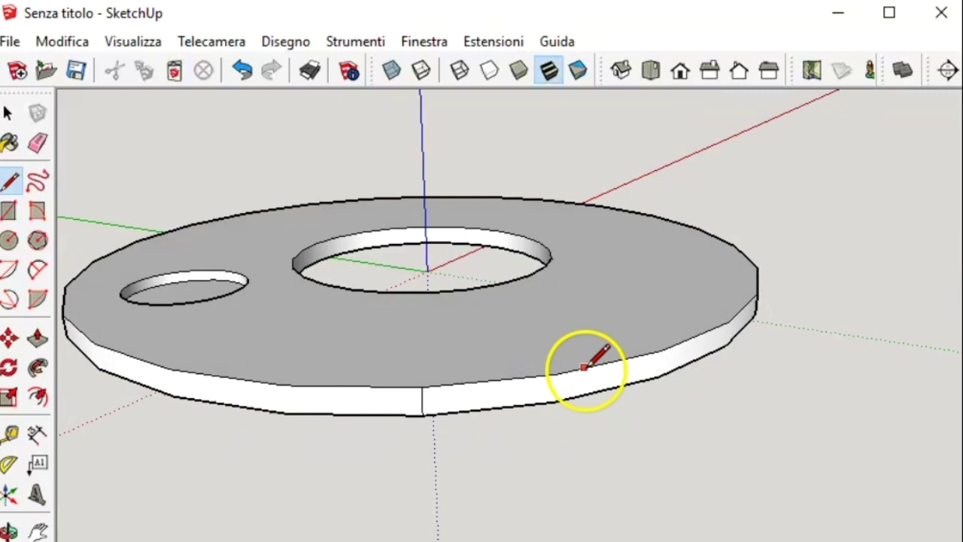
pyautogui.click(555, 401)
pyautogui.moveTo(481, 349); pyautogui.dragTo(576, 408, button='middle')
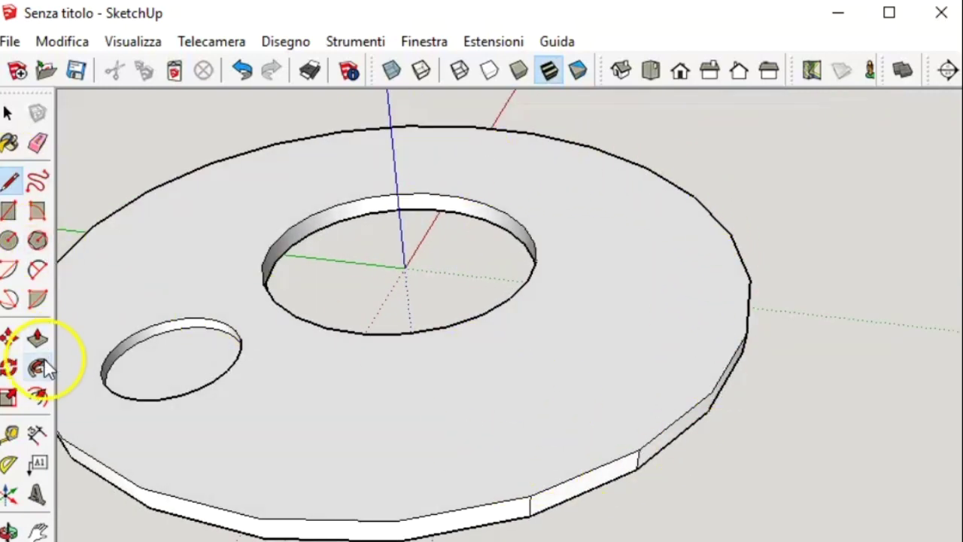
# Push the rim face between the edges inward to cut a rectangular notch.
pyautogui.click(37, 338)
pyautogui.moveTo(655, 404); pyautogui.dragTo(660, 309, button='middle')
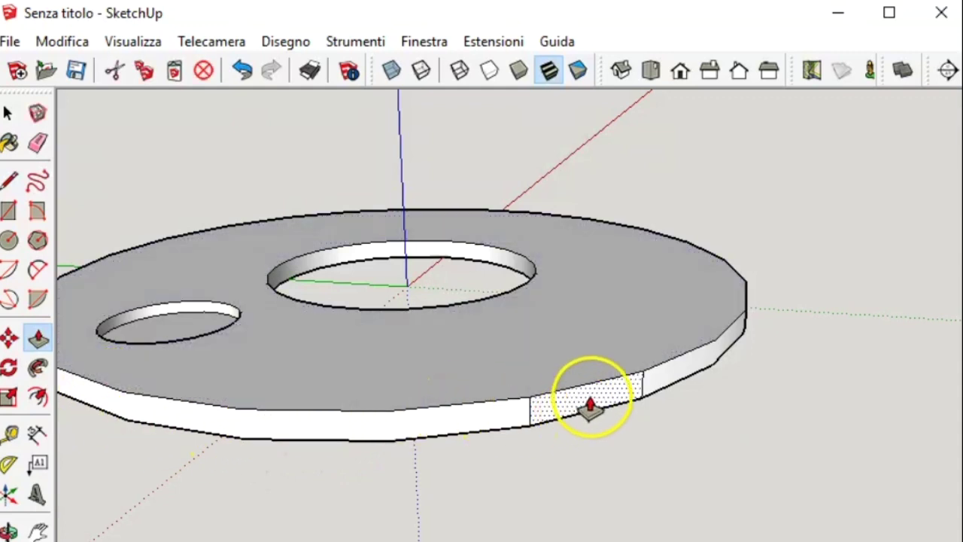
pyautogui.moveTo(584, 401)
pyautogui.mouseDown()
pyautogui.moveTo(621, 451)
pyautogui.moveTo(547, 331)
pyautogui.mouseUp()
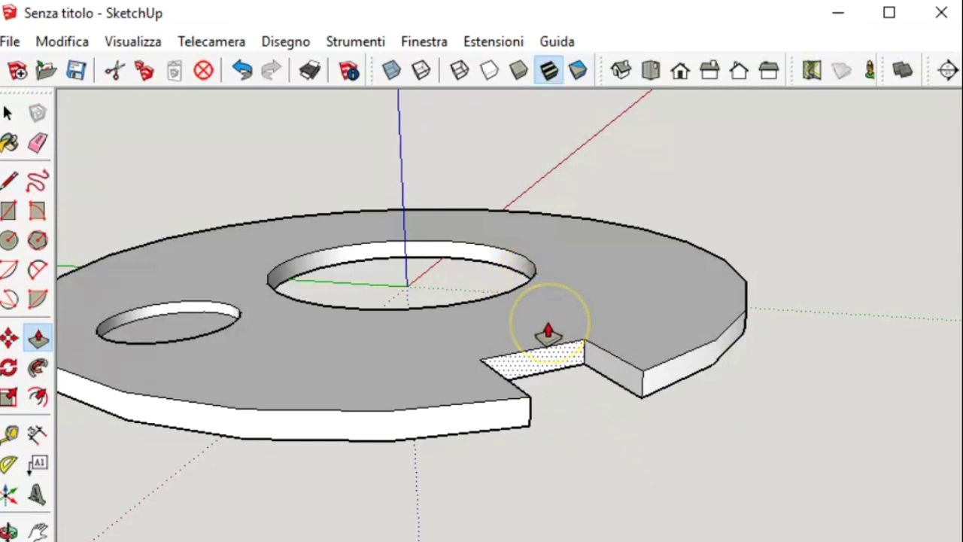
pyautogui.click(548, 335)
pyautogui.scroll(2, 324, 402)
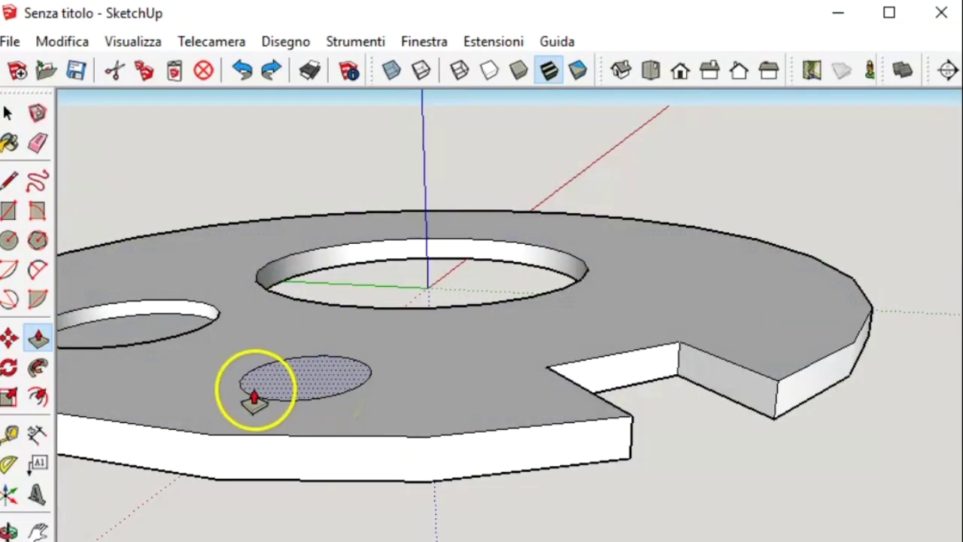
# Push the small top circle through the disc and extend it into a cylinder below.
pyautogui.moveTo(260, 387); pyautogui.dragTo(299, 388, button='middle')
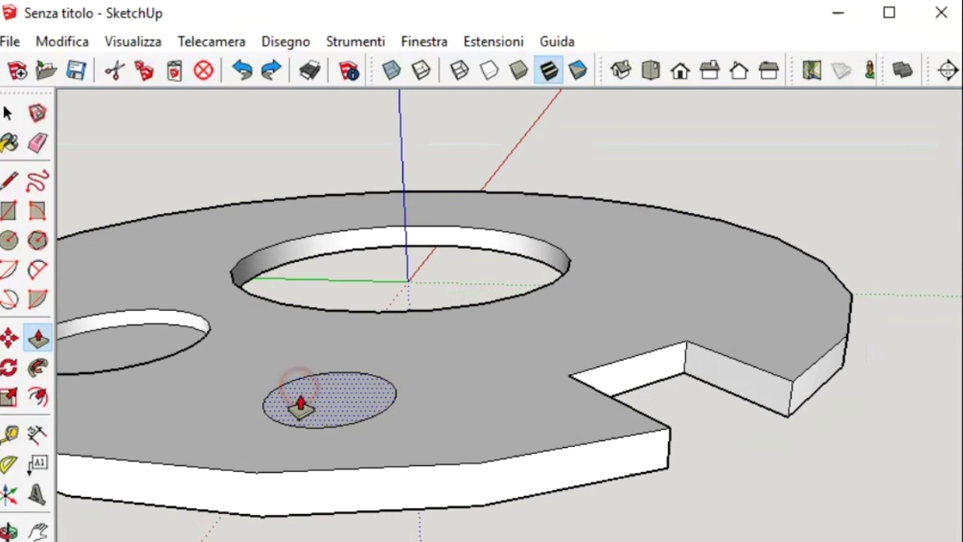
pyautogui.click(334, 404)
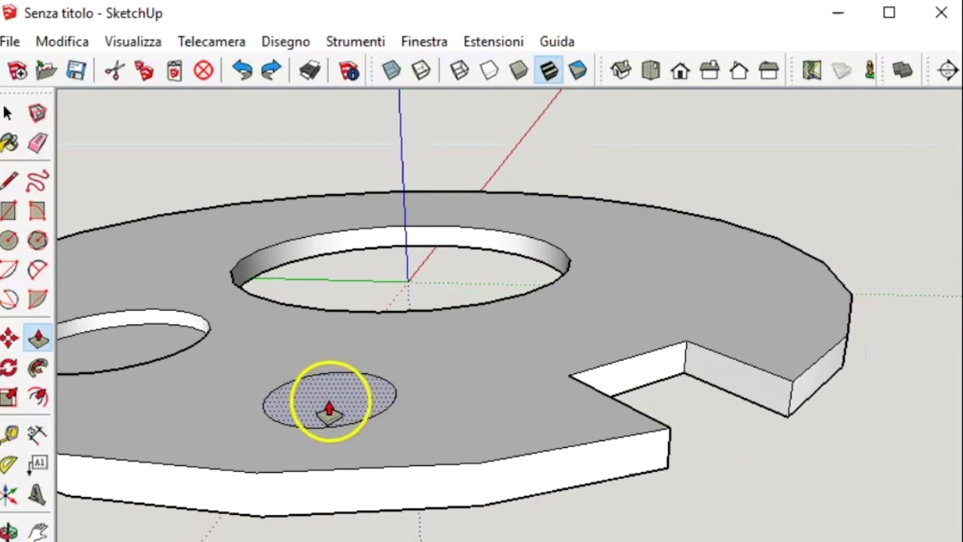
pyautogui.click(339, 478)
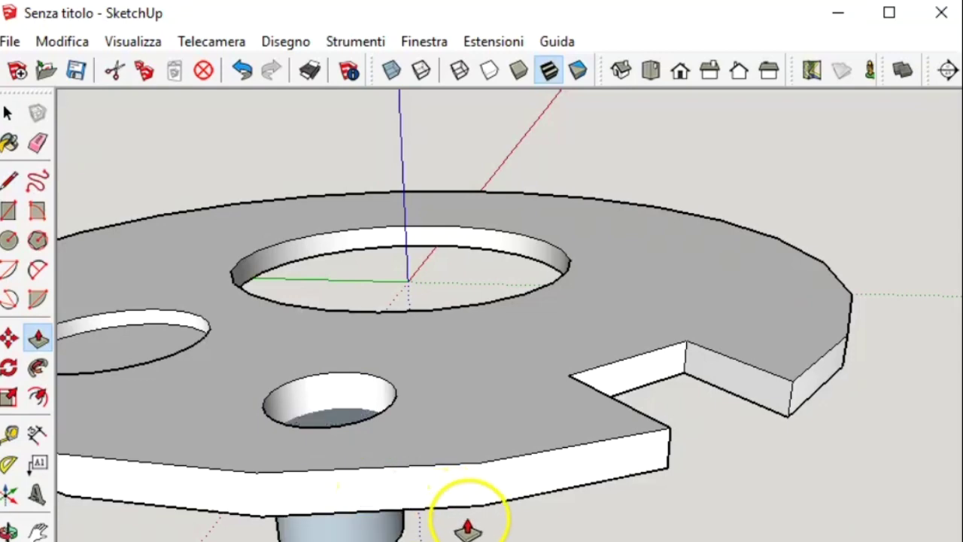
pyautogui.moveTo(358, 475); pyautogui.dragTo(470, 526)
pyautogui.click(461, 499)
# Orbit around the disc to inspect the small hole from above and the cylinder from below.
pyautogui.moveTo(462, 499)
pyautogui.mouseDown(button='middle')
pyautogui.moveTo(455, 309)
pyautogui.moveTo(457, 526)
pyautogui.mouseUp(button='middle')
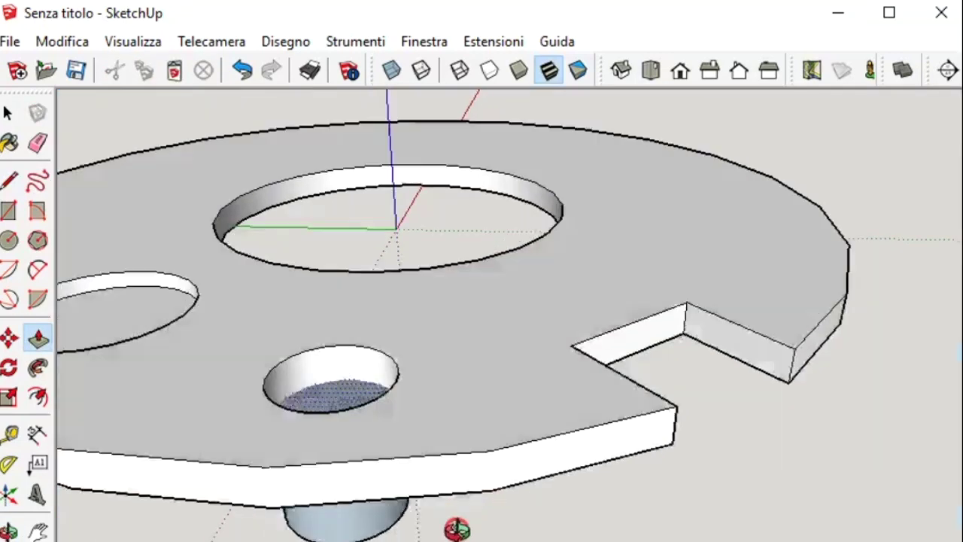
pyautogui.moveTo(321, 353); pyautogui.dragTo(342, 429)
pyautogui.moveTo(356, 447)
pyautogui.mouseDown(button='middle')
pyautogui.moveTo(368, 308)
pyautogui.moveTo(400, 389)
pyautogui.moveTo(407, 473)
pyautogui.mouseUp(button='middle')
pyautogui.moveTo(407, 473); pyautogui.dragTo(380, 401)
pyautogui.moveTo(381, 402)
pyautogui.mouseDown(button='middle')
pyautogui.moveTo(391, 477)
pyautogui.moveTo(414, 370)
pyautogui.moveTo(415, 268)
pyautogui.moveTo(459, 151)
pyautogui.moveTo(403, 311)
pyautogui.moveTo(451, 307)
pyautogui.mouseUp(button='middle')
pyautogui.moveTo(452, 306)
pyautogui.mouseDown()
pyautogui.moveTo(343, 316)
pyautogui.moveTo(429, 271)
pyautogui.mouseUp()
pyautogui.moveTo(429, 271)
pyautogui.mouseDown(button='middle')
pyautogui.moveTo(488, 346)
pyautogui.moveTo(428, 234)
pyautogui.mouseUp(button='middle')
pyautogui.moveTo(428, 234)
pyautogui.mouseDown()
pyautogui.moveTo(363, 221)
pyautogui.moveTo(399, 226)
pyautogui.mouseUp()
pyautogui.moveTo(398, 215)
pyautogui.mouseDown(button='middle')
pyautogui.moveTo(415, 254)
pyautogui.moveTo(633, 188)
pyautogui.mouseUp(button='middle')
pyautogui.moveTo(560, 257); pyautogui.dragTo(376, 425, button='middle')
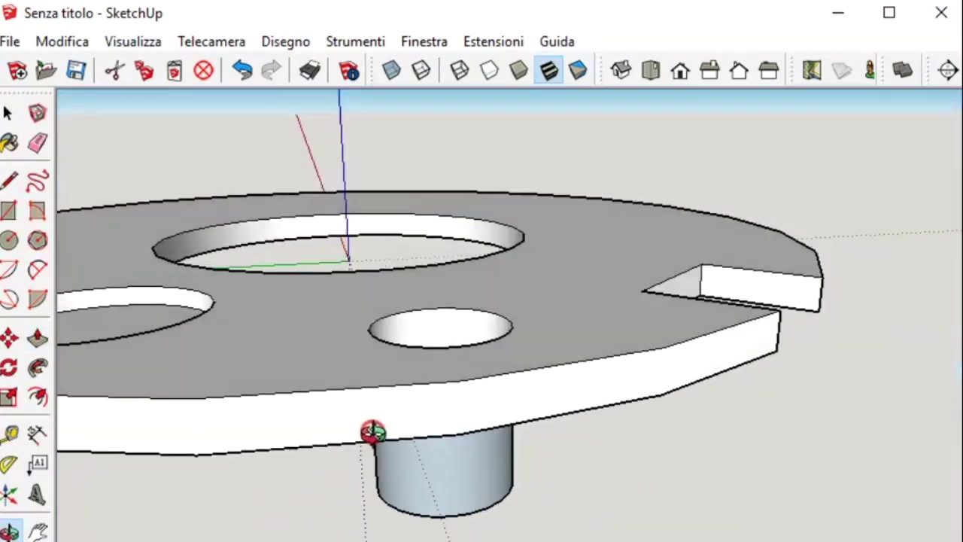
pyautogui.press('p')
pyautogui.scroll(3, 419, 467)
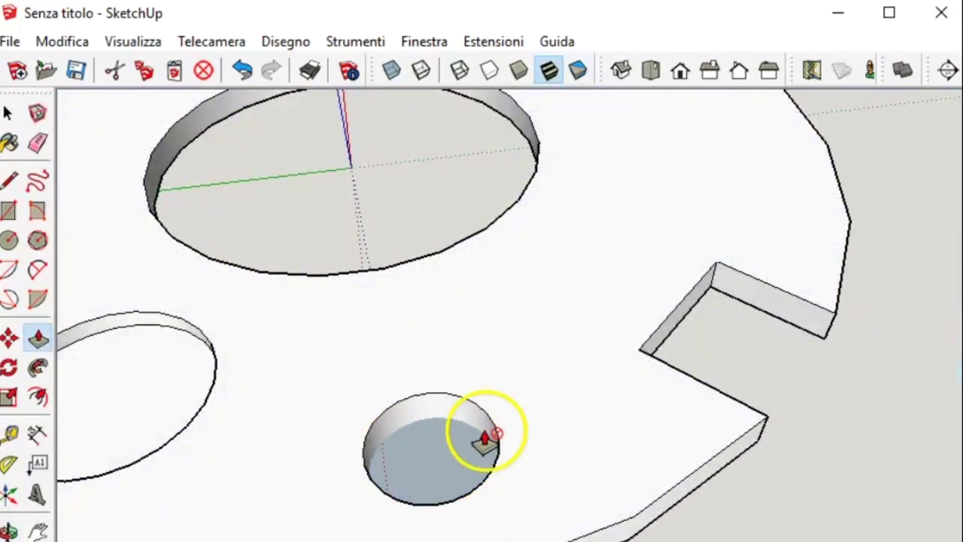
pyautogui.moveTo(444, 456)
pyautogui.mouseDown(button='middle')
pyautogui.moveTo(358, 411)
pyautogui.moveTo(385, 346)
pyautogui.mouseUp(button='middle')
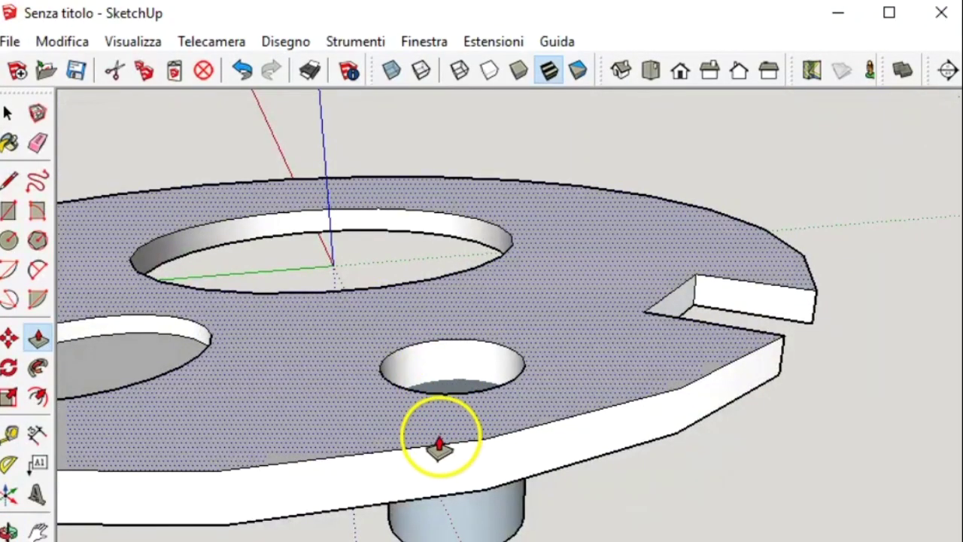
pyautogui.scroll(-2, 440, 443)
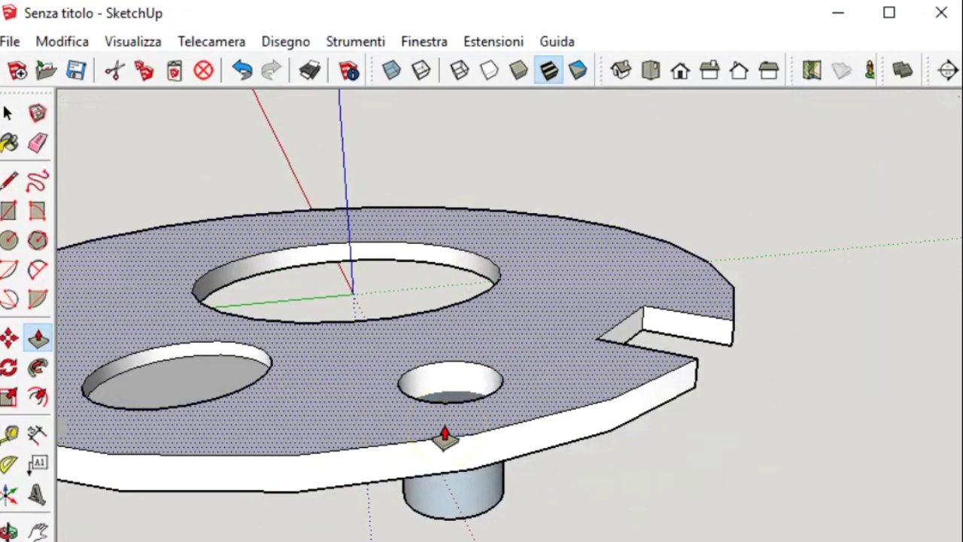